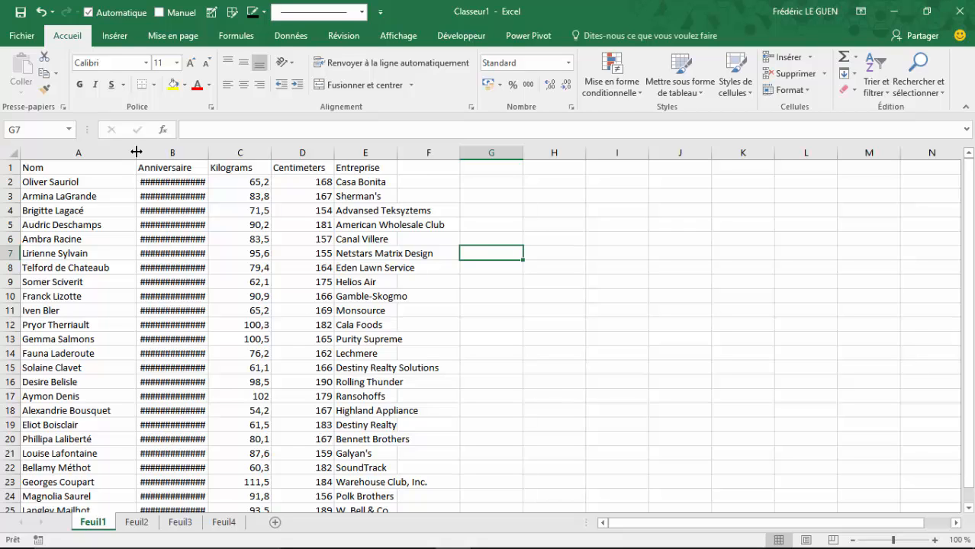
Step: Look through the data on sheets Feuil2, Feuil3 and Feuil4, and return to Feuil1
{"action": "left_click", "coordinate": [137, 522]}
{"action": "left_click", "coordinate": [181, 525]}
{"action": "left_click", "coordinate": [226, 527]}
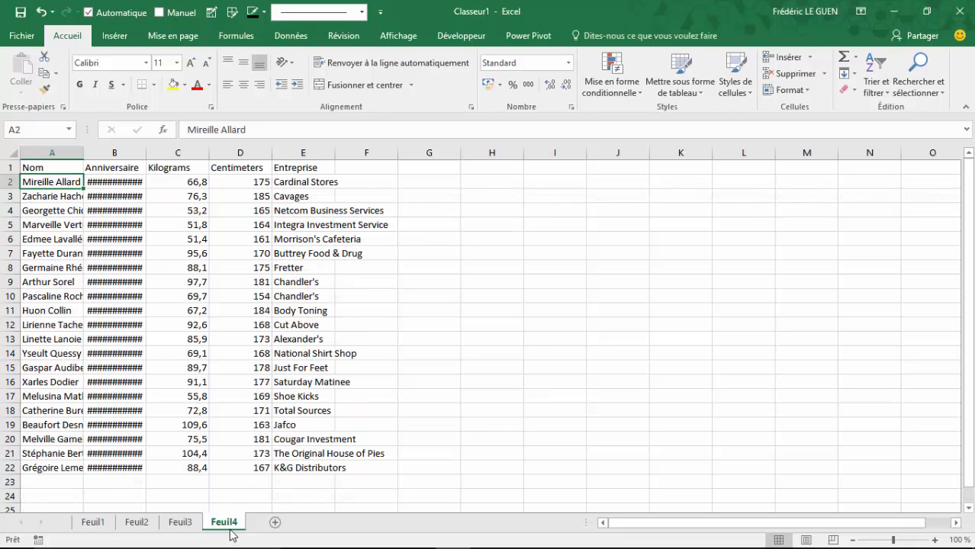
{"action": "left_click", "coordinate": [94, 524]}
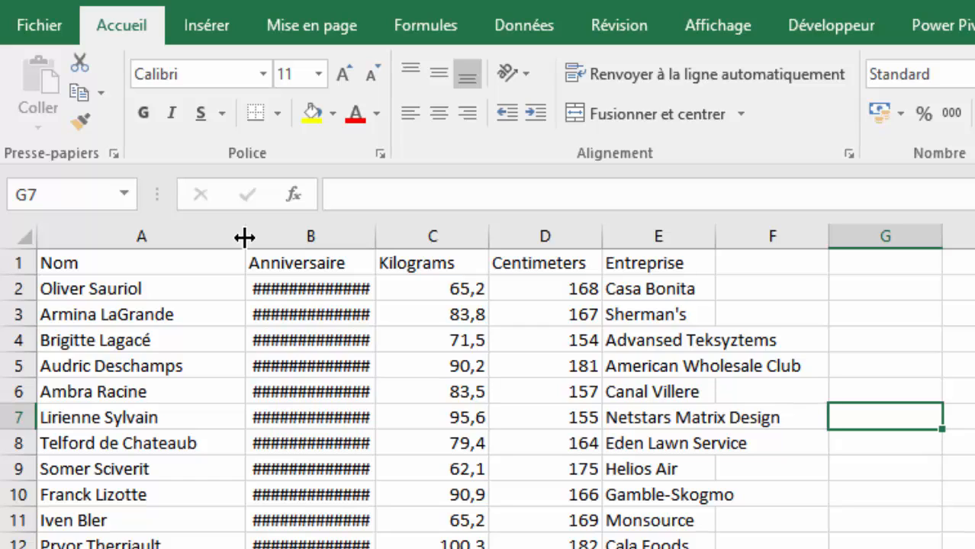
Step: Widen column A of Feuil1 to about 41.88 (340 pixels) and make header row 1 about twice as tall
{"action": "left_click_drag", "start_coordinate": [244, 238], "coordinate": [473, 234]}
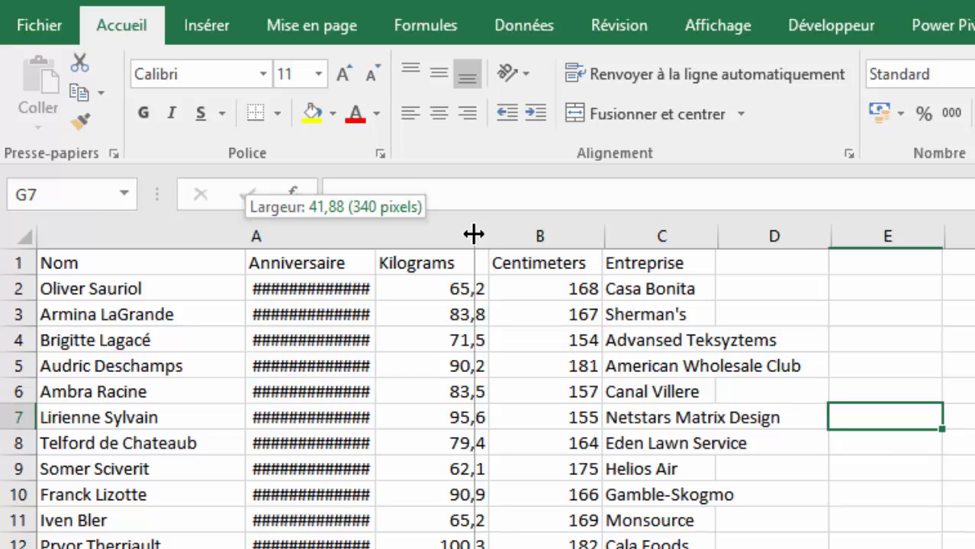
{"action": "left_click_drag", "start_coordinate": [473, 234], "coordinate": [473, 234]}
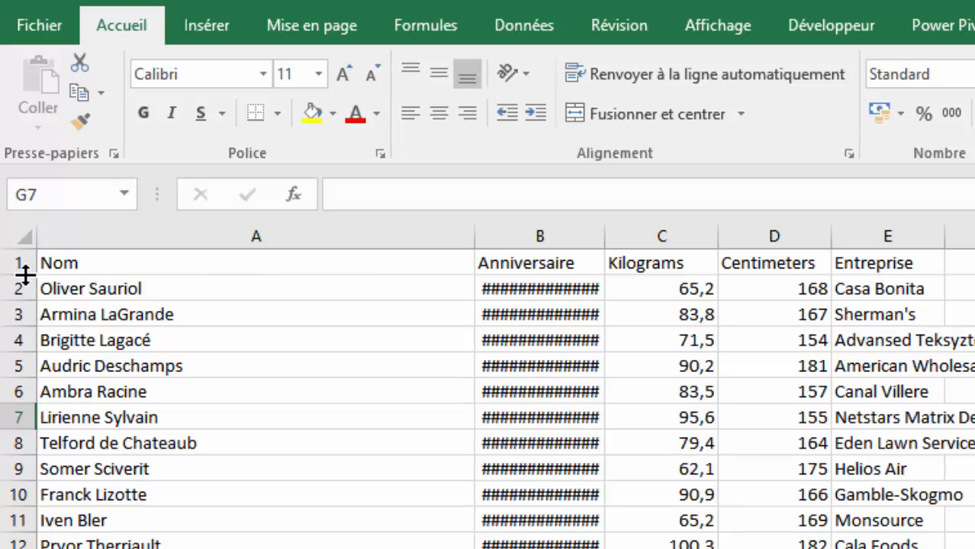
{"action": "left_click_drag", "start_coordinate": [26, 275], "coordinate": [25, 303]}
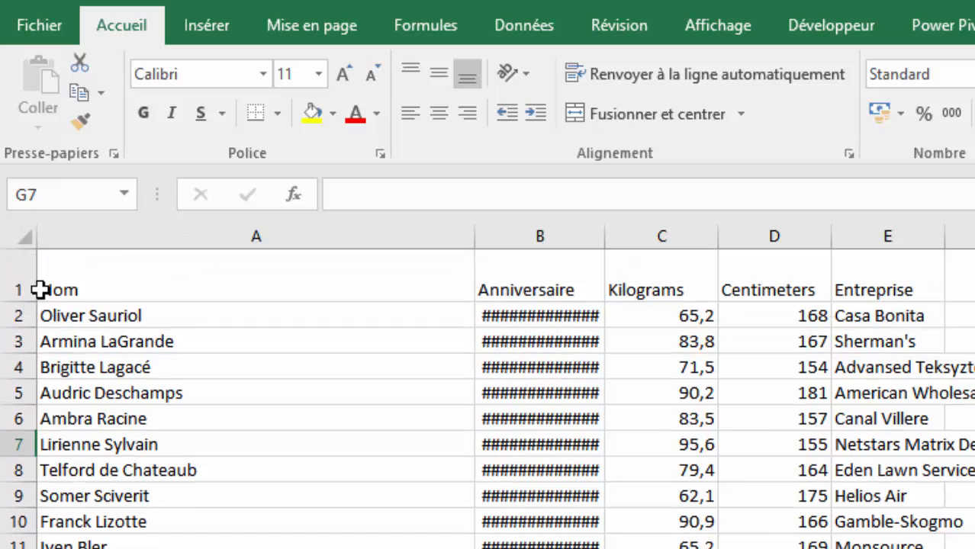
Step: Centre the headers in A1:E1 vertically and shrink row 1 back to the height of a single text line
{"action": "left_click_drag", "start_coordinate": [44, 285], "coordinate": [875, 286]}
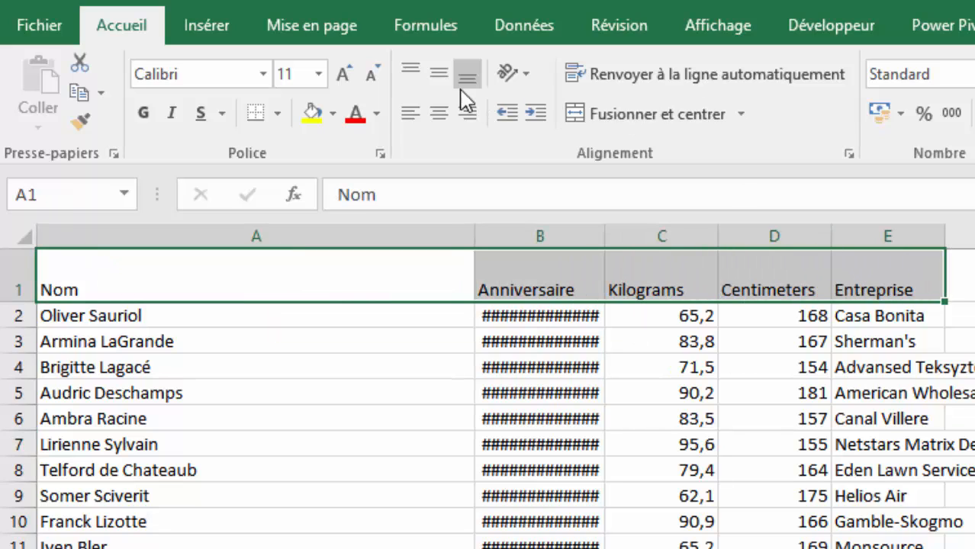
{"action": "left_click", "coordinate": [438, 74]}
{"action": "left_click", "coordinate": [974, 367]}
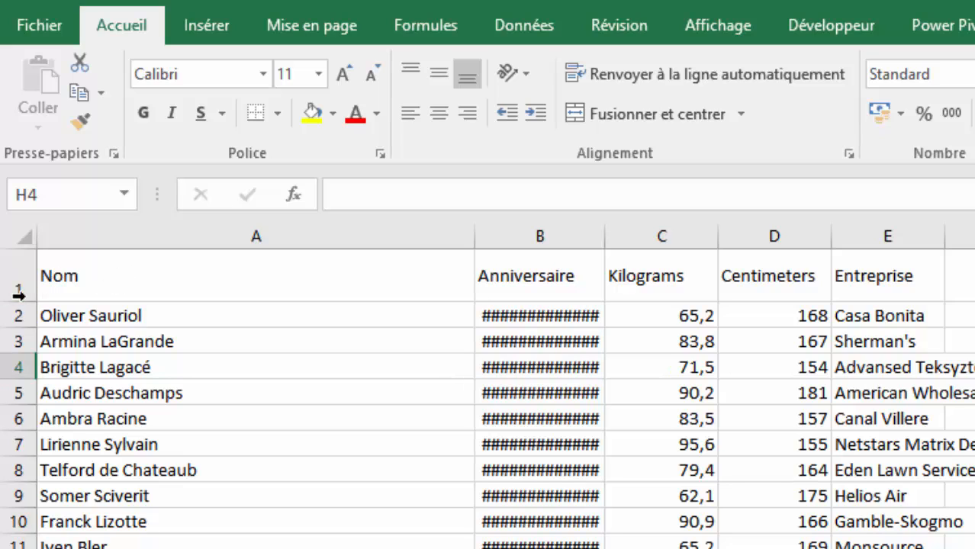
{"action": "left_click_drag", "start_coordinate": [18, 294], "coordinate": [19, 273]}
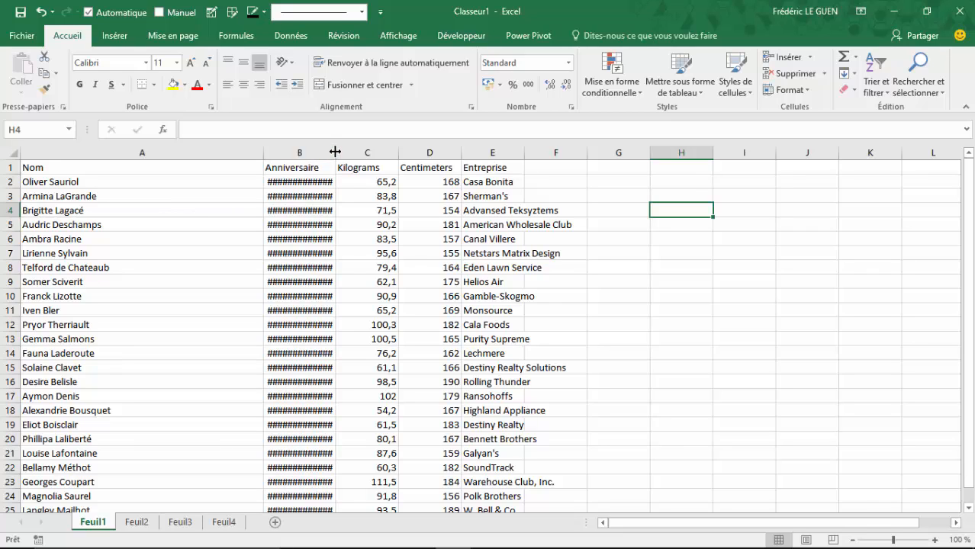
Step: Widen column B until every full date fits, and autofit columns A and B to their contents
{"action": "left_click_drag", "start_coordinate": [335, 152], "coordinate": [350, 152]}
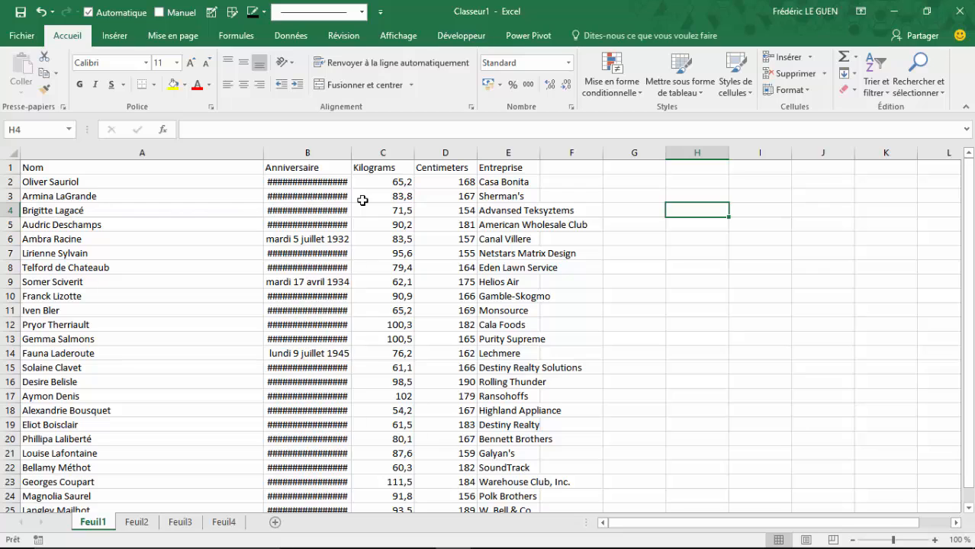
{"action": "left_click_drag", "start_coordinate": [350, 154], "coordinate": [425, 152]}
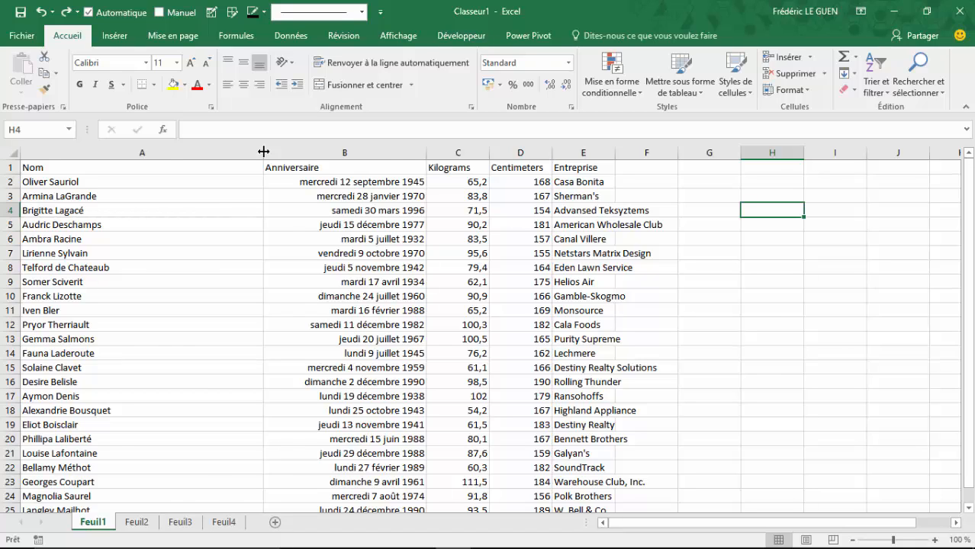
{"action": "double_click", "coordinate": [263, 152]}
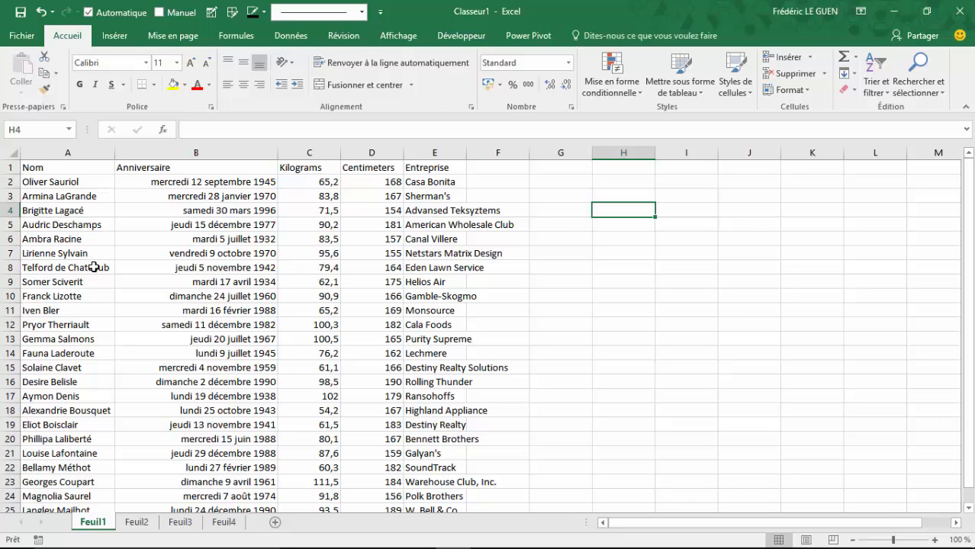
{"action": "double_click", "coordinate": [277, 153]}
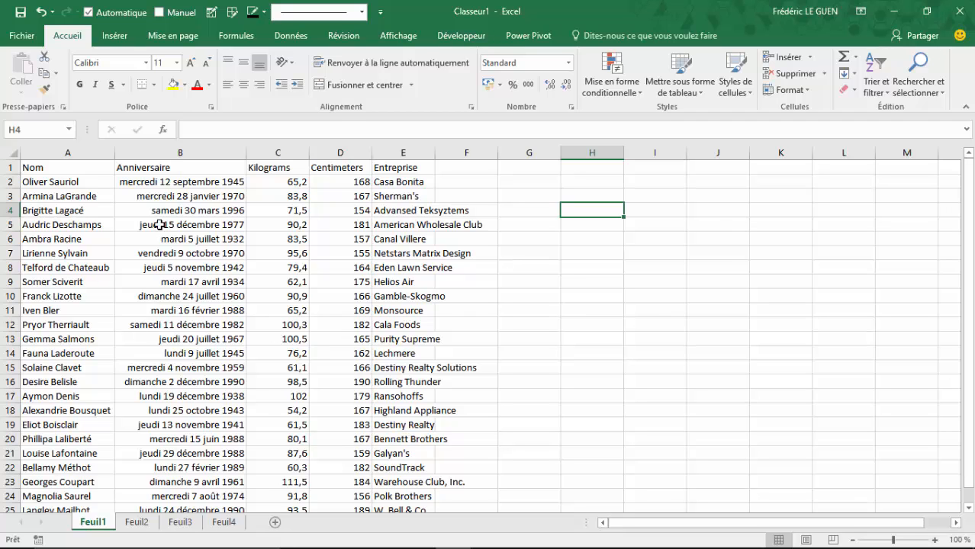
Step: Give columns A to E of Feuil1 one equal width and autofit them all together to their contents
{"action": "left_click_drag", "start_coordinate": [80, 150], "coordinate": [404, 148]}
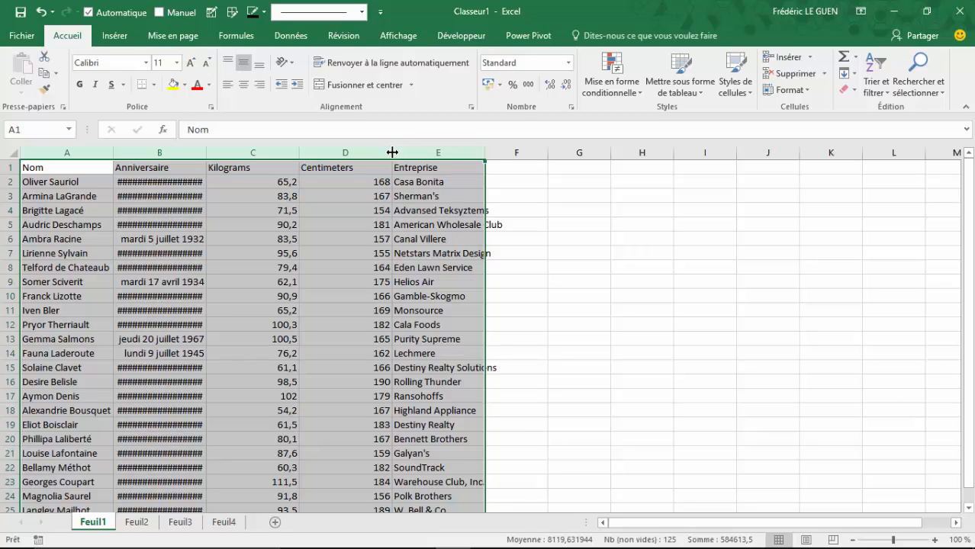
{"action": "double_click", "coordinate": [392, 152]}
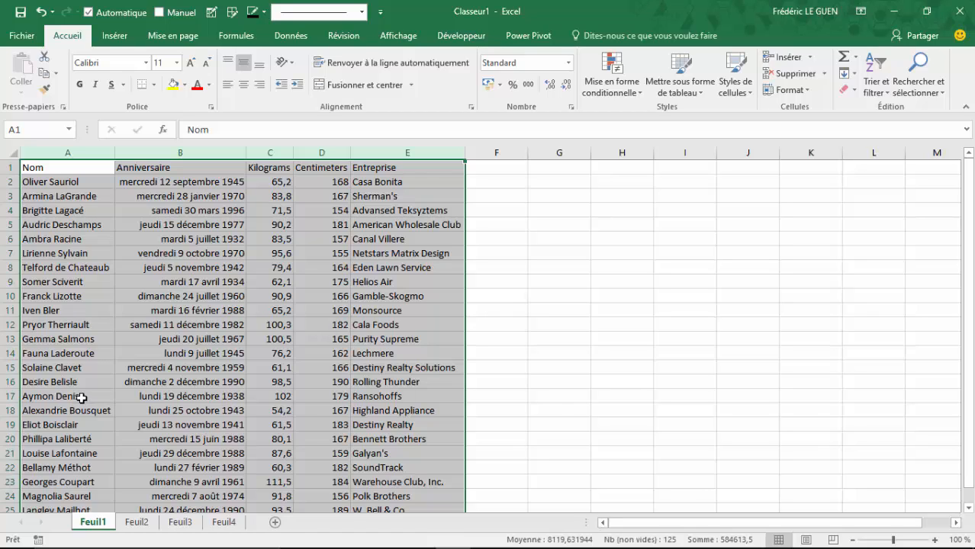
Step: Check the column widths on sheets Feuil2, Feuil3 and Feuil4, and go back to Feuil1
{"action": "left_click", "coordinate": [139, 525]}
{"action": "left_click", "coordinate": [182, 525]}
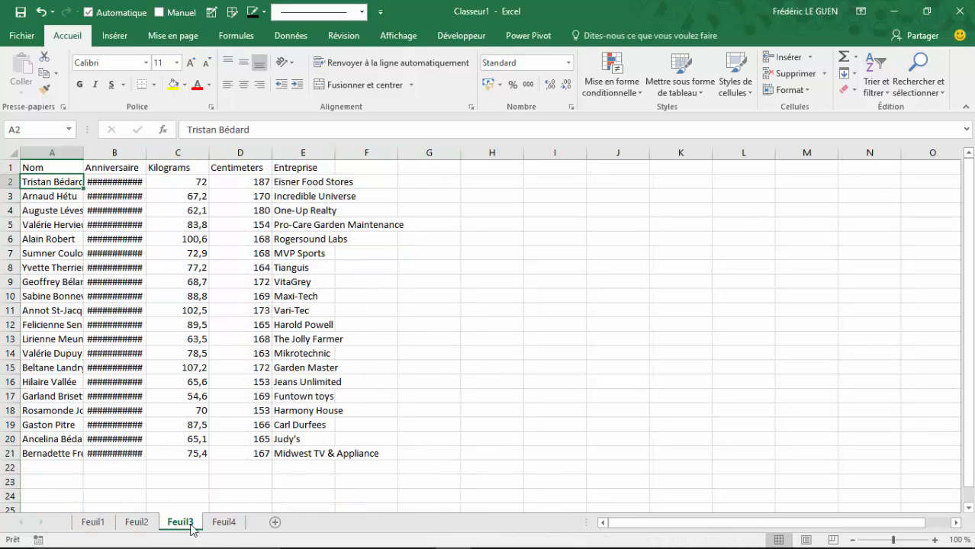
{"action": "left_click", "coordinate": [234, 523]}
{"action": "left_click", "coordinate": [142, 524]}
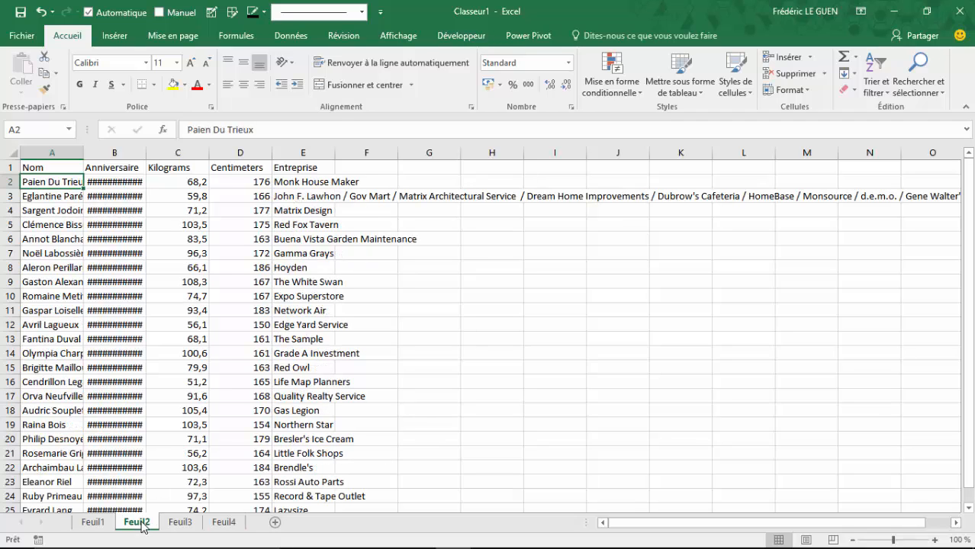
{"action": "left_click", "coordinate": [93, 523]}
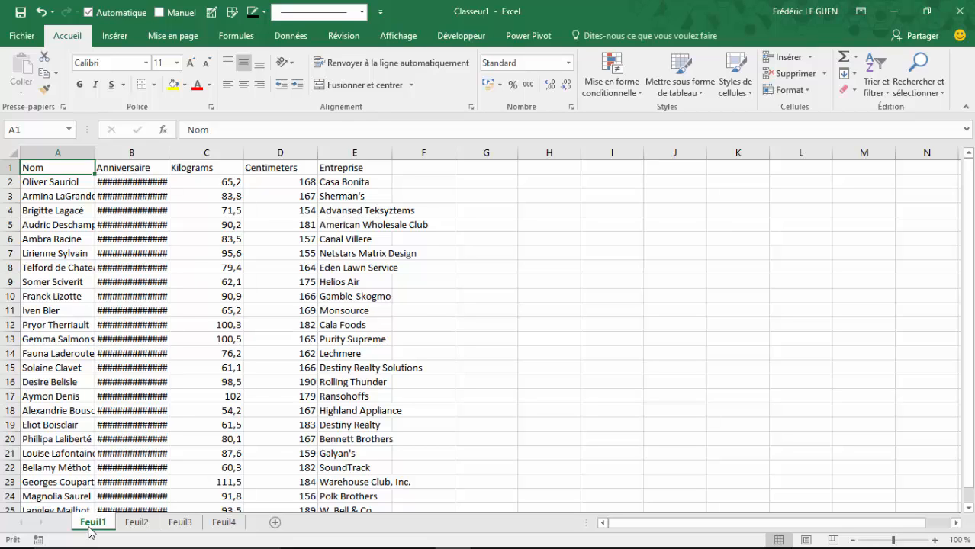
Step: Group sheets Feuil1 to Feuil4 and widen columns A to E equally until the full dates fit
{"action": "left_click", "coordinate": [233, 523], "text": "shift"}
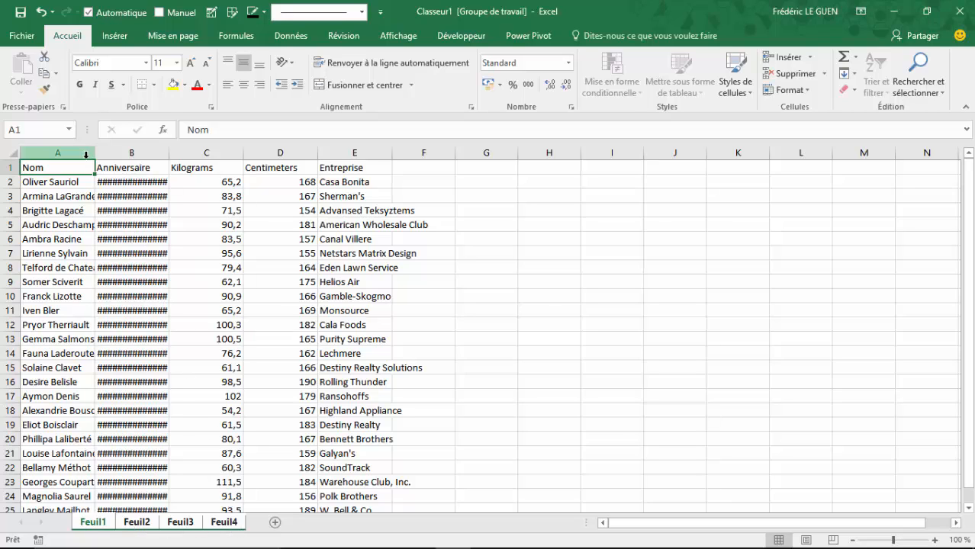
{"action": "left_click_drag", "start_coordinate": [86, 155], "coordinate": [349, 150]}
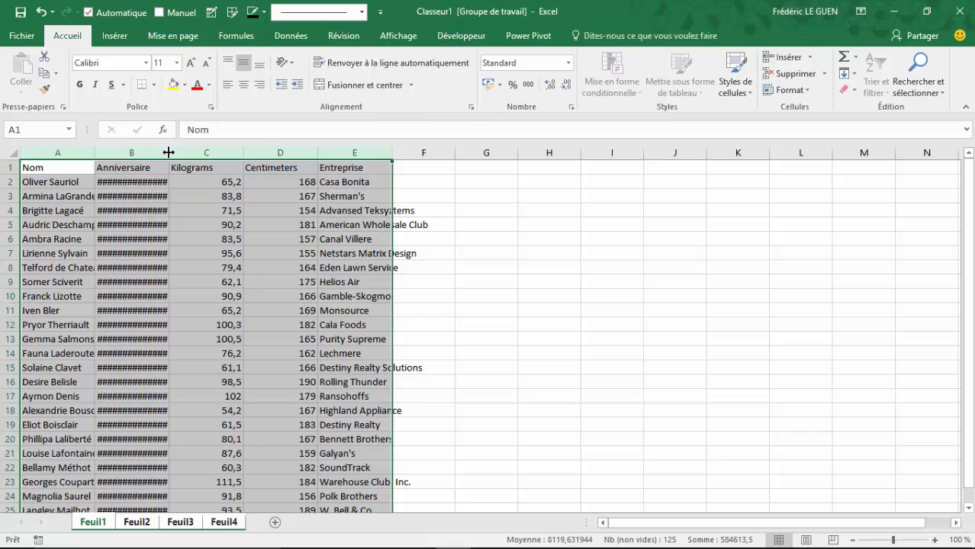
{"action": "left_click_drag", "start_coordinate": [168, 152], "coordinate": [236, 149]}
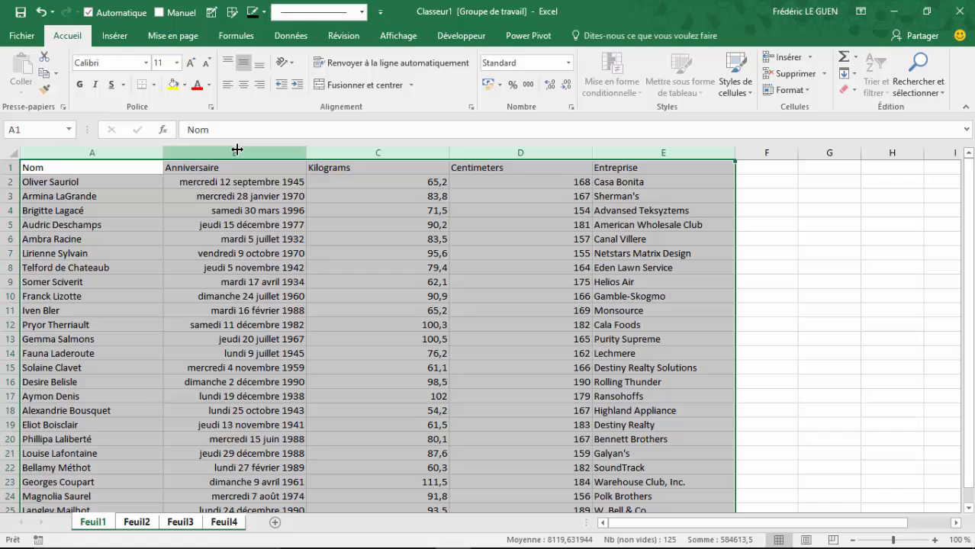
Step: Check the widened columns on Feuil2, Feuil3 and Feuil4
{"action": "left_click", "coordinate": [136, 523]}
{"action": "left_click", "coordinate": [177, 523]}
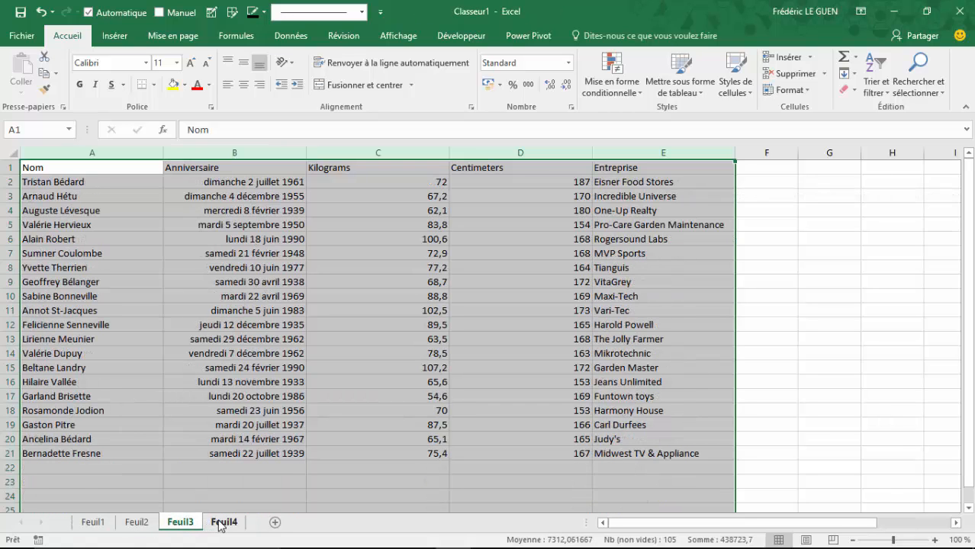
{"action": "left_click", "coordinate": [221, 523]}
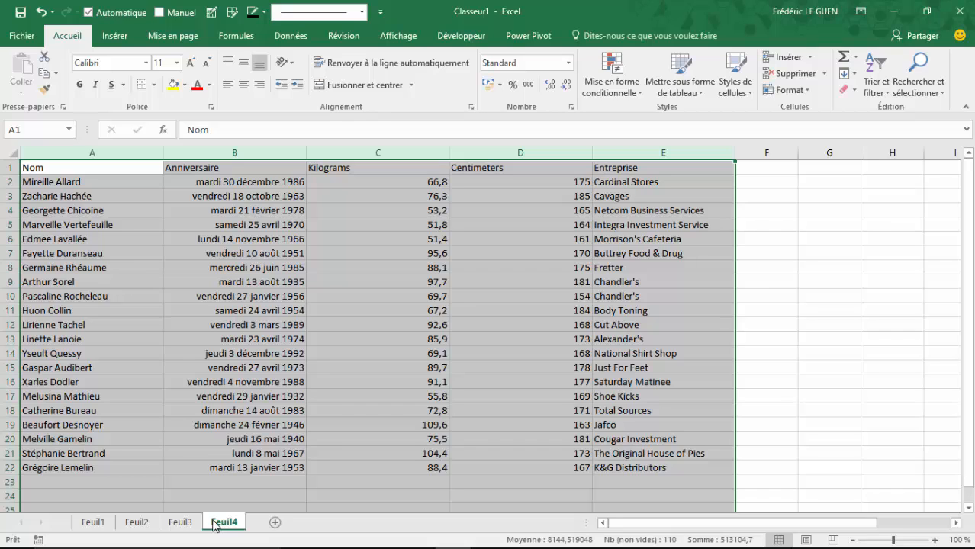
Step: Group all four sheets again and autofit columns A to E to their contents on every sheet
{"action": "left_click", "coordinate": [90, 525], "text": "shift"}
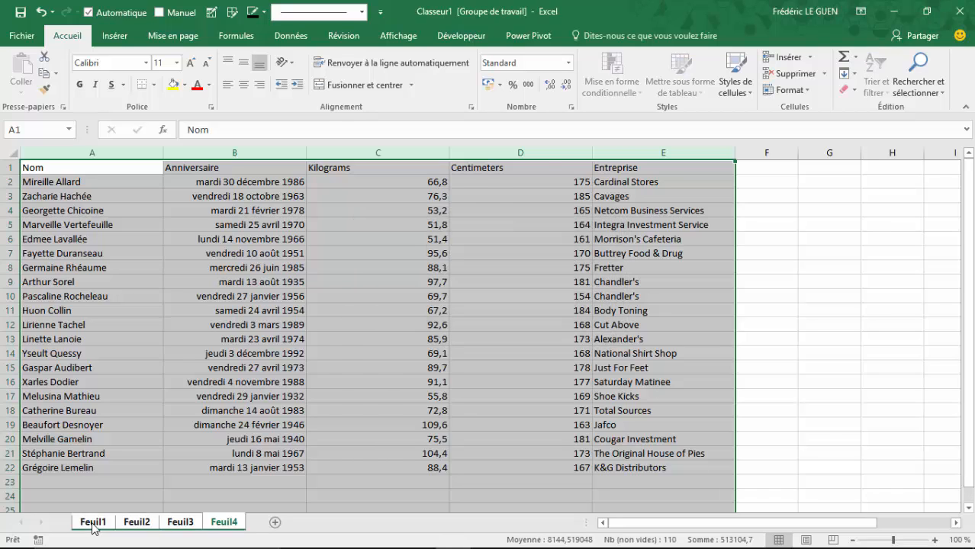
{"action": "double_click", "coordinate": [163, 153]}
Step: Check the autofitted columns on each sheet from Feuil1 to Feuil4
{"action": "left_click", "coordinate": [104, 525]}
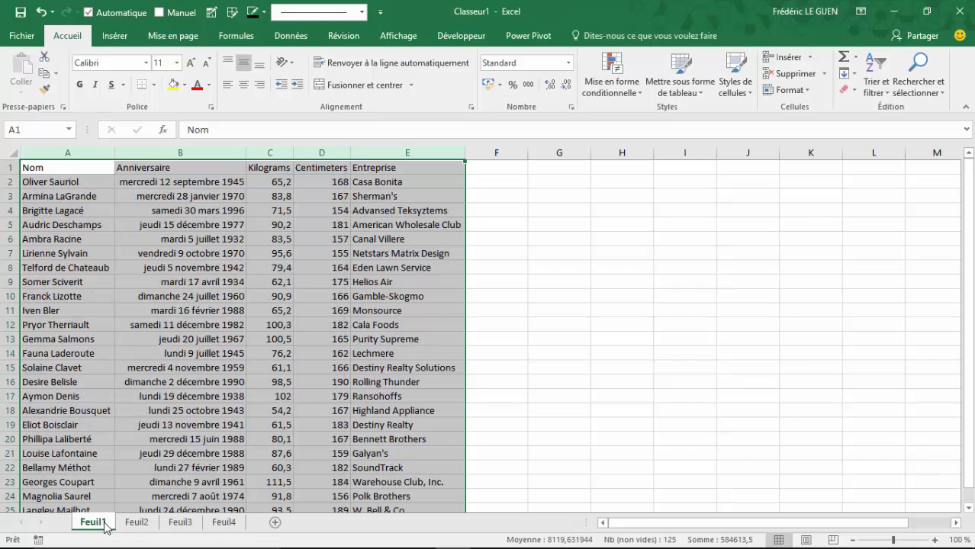
{"action": "left_click", "coordinate": [137, 525]}
{"action": "left_click", "coordinate": [180, 523]}
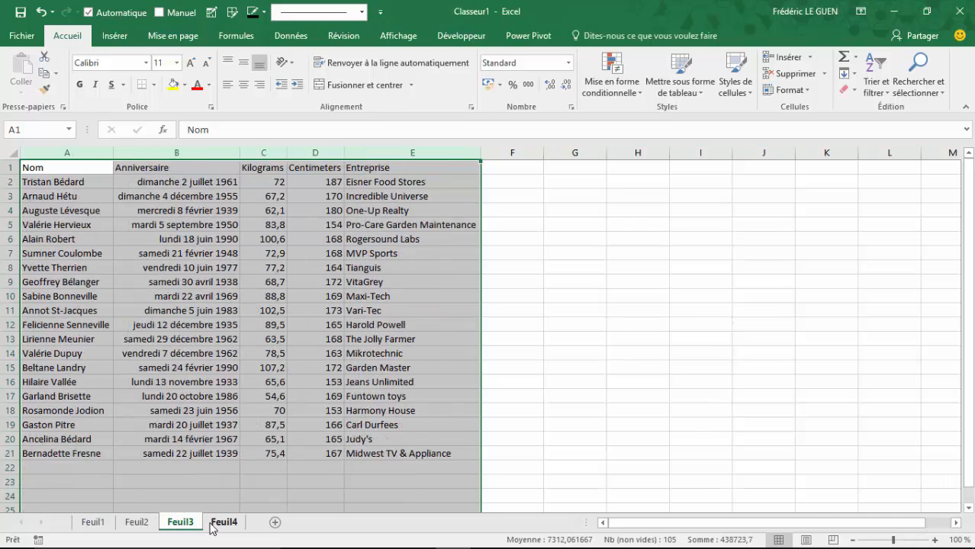
{"action": "left_click", "coordinate": [222, 524]}
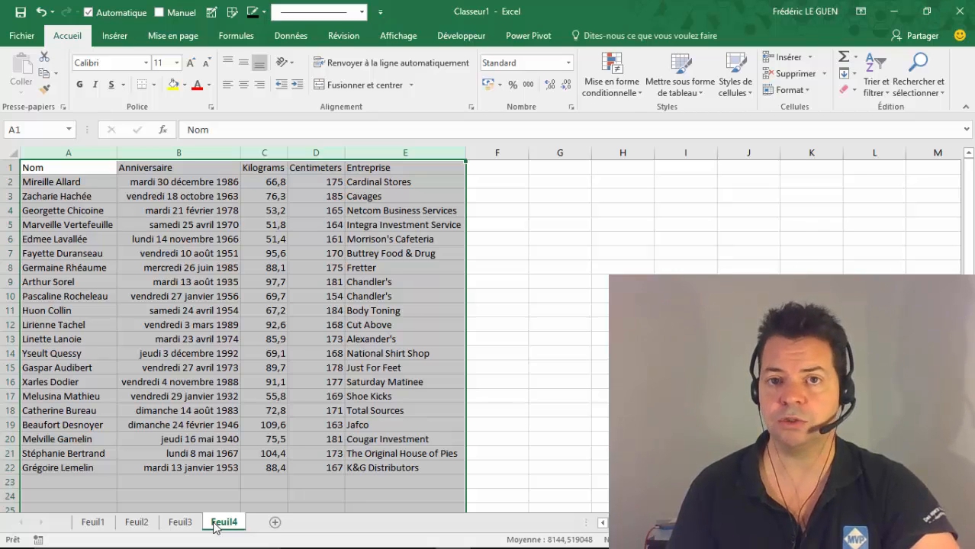
Step: Examine the very long company entry in cell E3 of Feuil2 and how far column E extends
{"action": "left_click", "coordinate": [137, 522]}
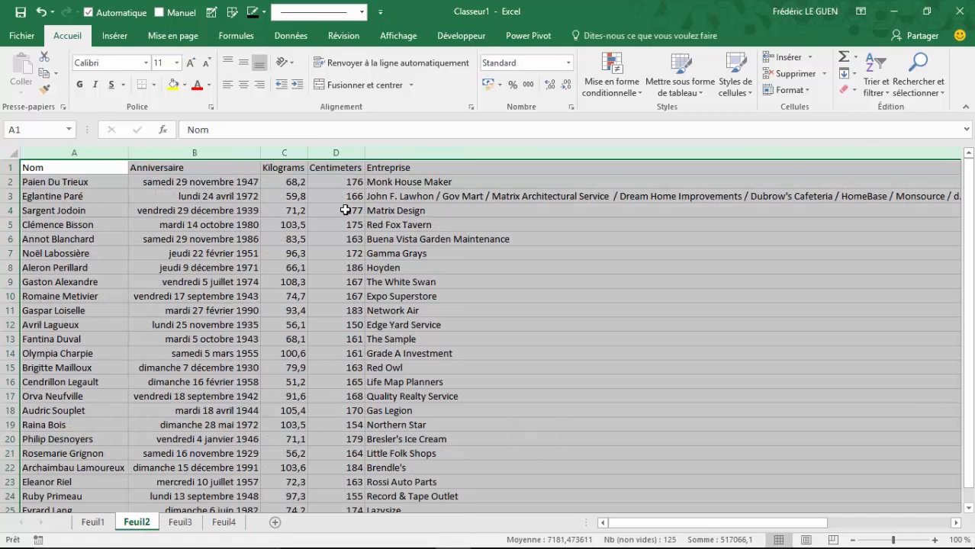
{"action": "left_click", "coordinate": [379, 196]}
{"action": "left_click_drag", "start_coordinate": [656, 524], "coordinate": [817, 524]}
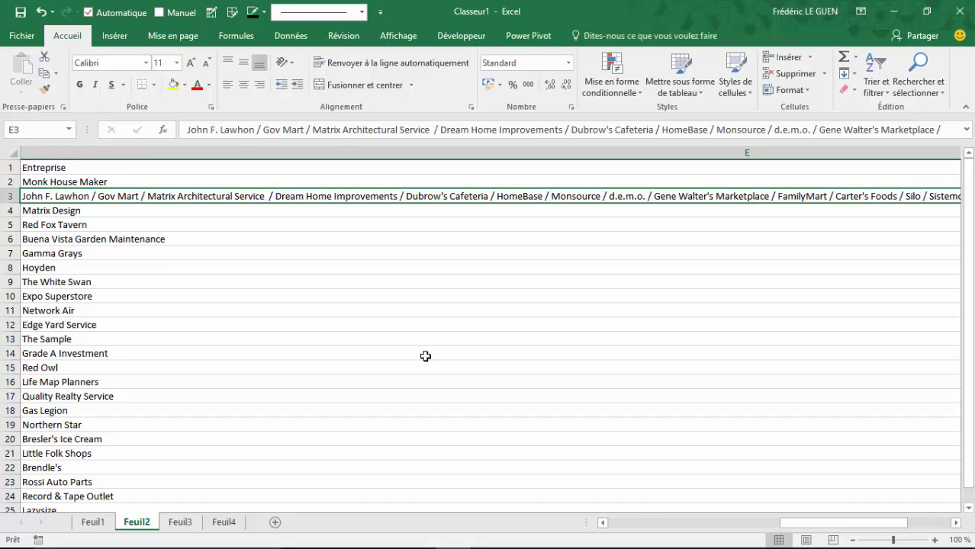
{"action": "left_click_drag", "start_coordinate": [792, 526], "coordinate": [725, 320]}
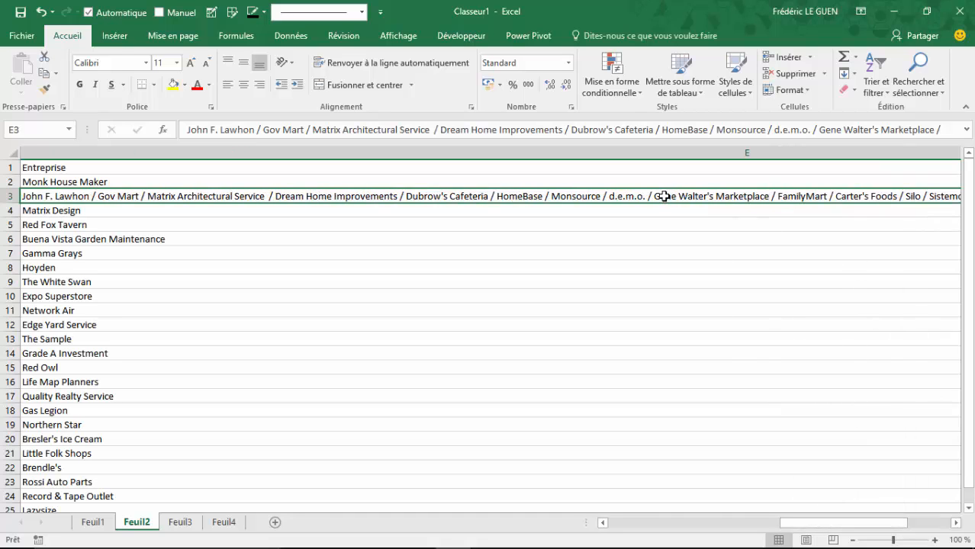
Step: Set the width of column E on Feuil2 to exactly 100
{"action": "left_click", "coordinate": [636, 152]}
{"action": "right_click", "coordinate": [637, 153]}
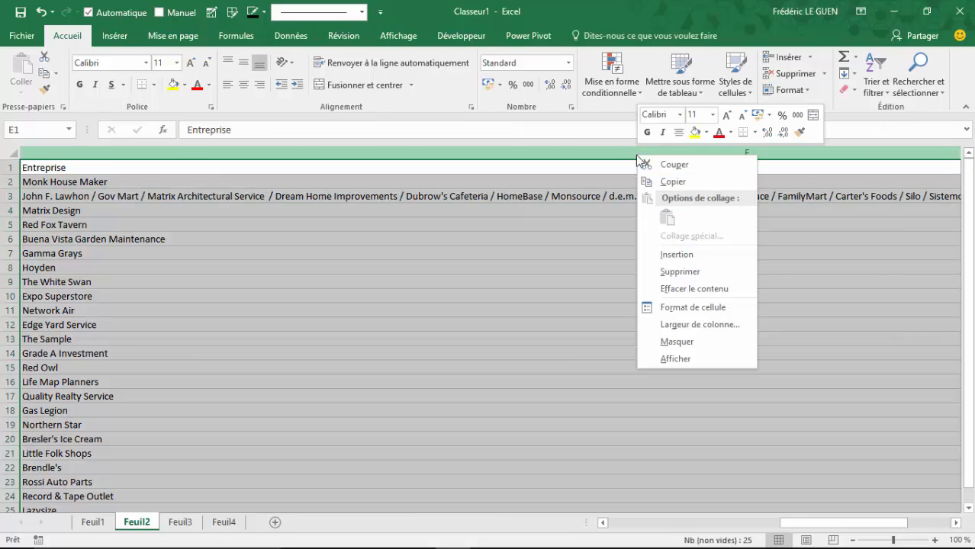
{"action": "left_click", "coordinate": [672, 326]}
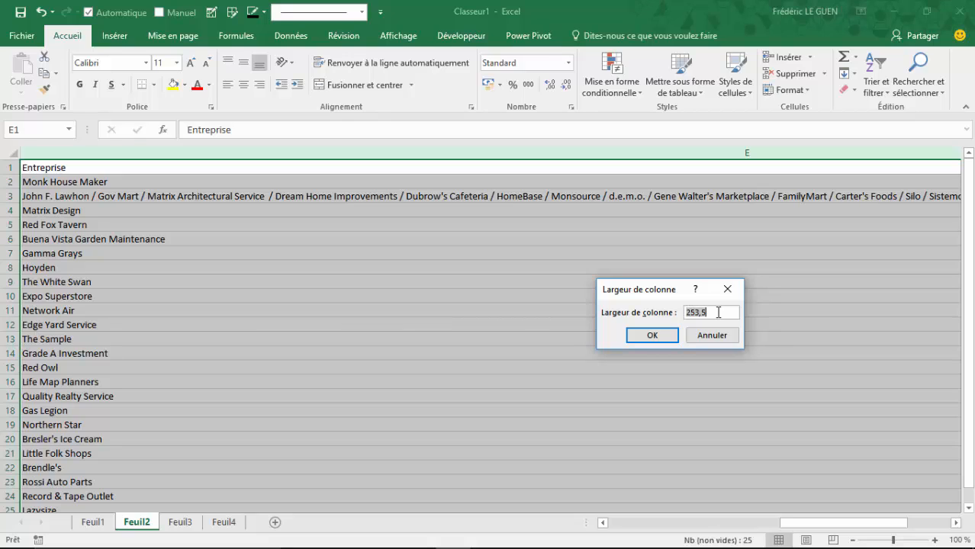
{"action": "type", "text": "100"}
{"action": "left_click", "coordinate": [670, 334]}
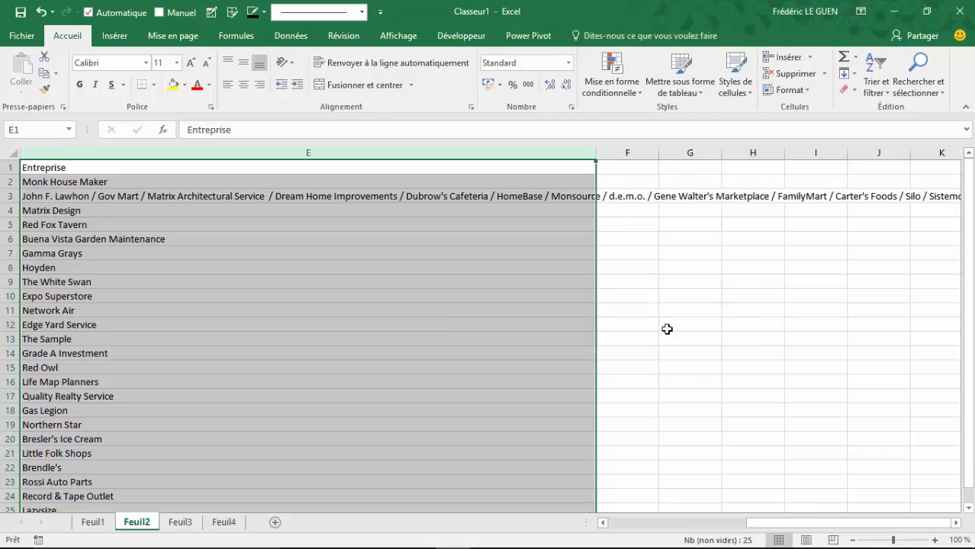
Step: Narrow column E on Feuil2 by hand to a little over a third of its current width
{"action": "left_click_drag", "start_coordinate": [756, 524], "coordinate": [717, 525]}
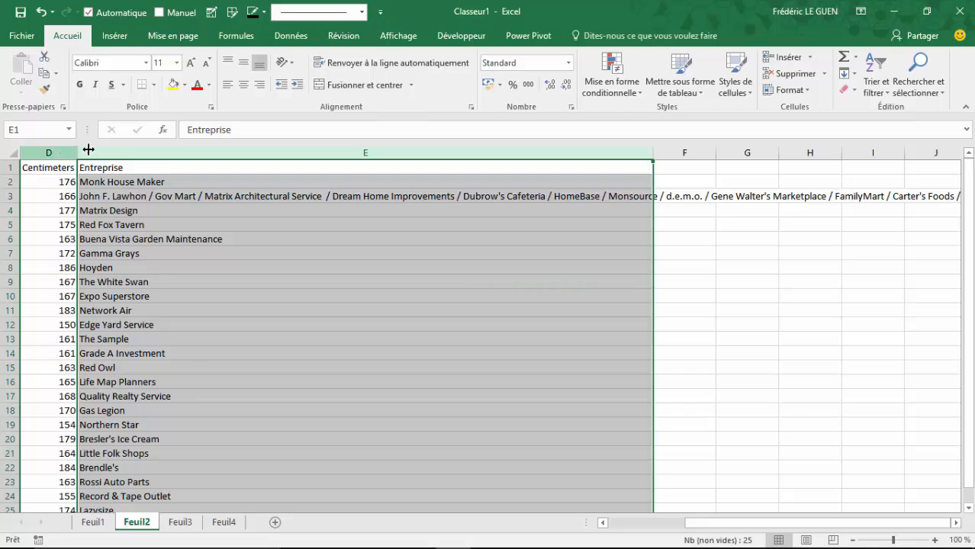
{"action": "left_click_drag", "start_coordinate": [653, 152], "coordinate": [292, 159]}
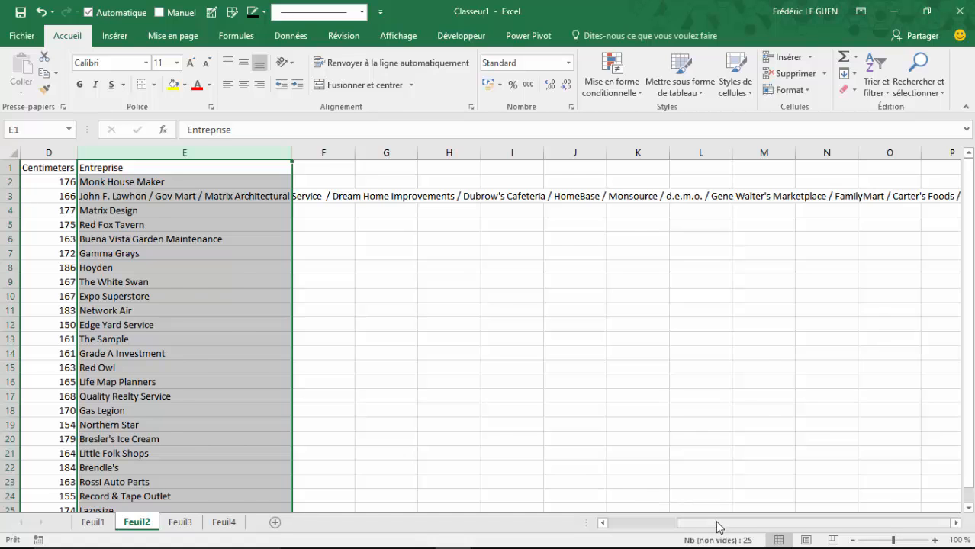
{"action": "left_click_drag", "start_coordinate": [718, 526], "coordinate": [603, 525]}
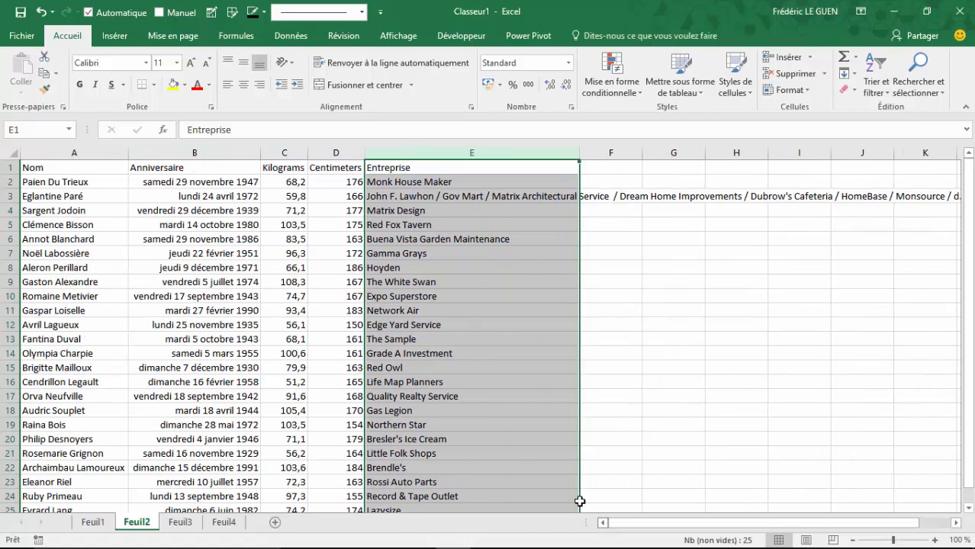
Step: Hide column B (Anniversaire) on Feuil2 by shrinking its width by hand down to nothing
{"action": "left_click", "coordinate": [220, 152]}
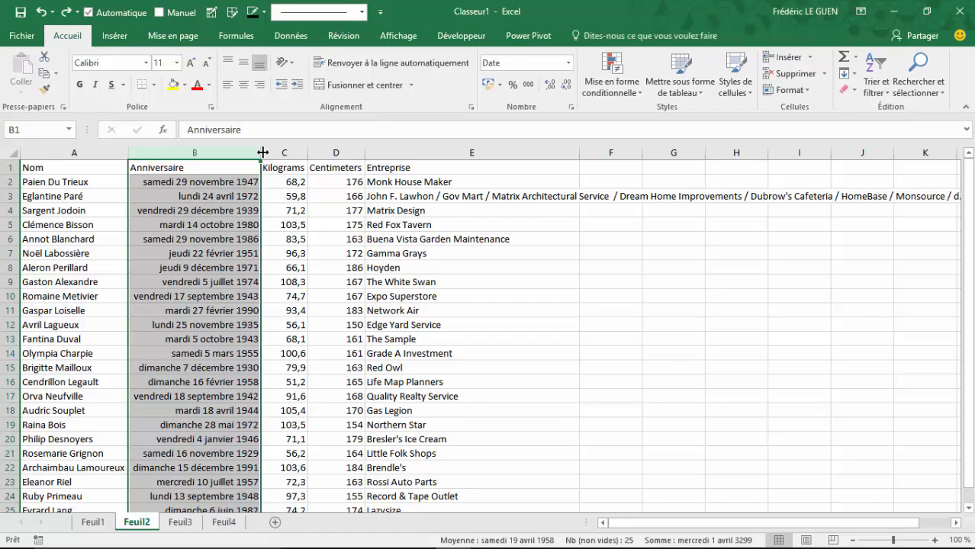
{"action": "left_click_drag", "start_coordinate": [261, 153], "coordinate": [130, 154]}
{"action": "left_click", "coordinate": [142, 182]}
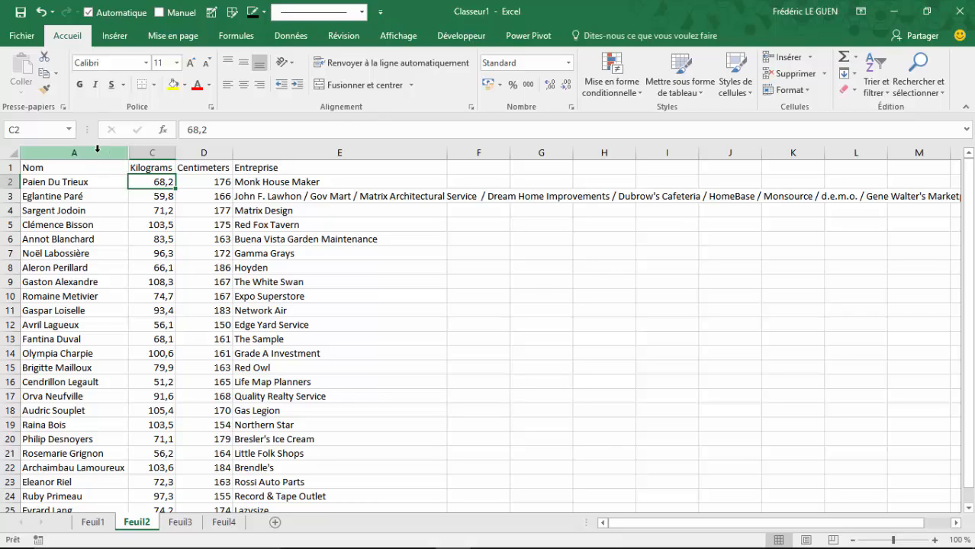
Step: Unhide column B on Feuil2 by selecting columns A to C and applying the Afficher command
{"action": "left_click_drag", "start_coordinate": [96, 147], "coordinate": [142, 147]}
{"action": "right_click", "coordinate": [147, 150]}
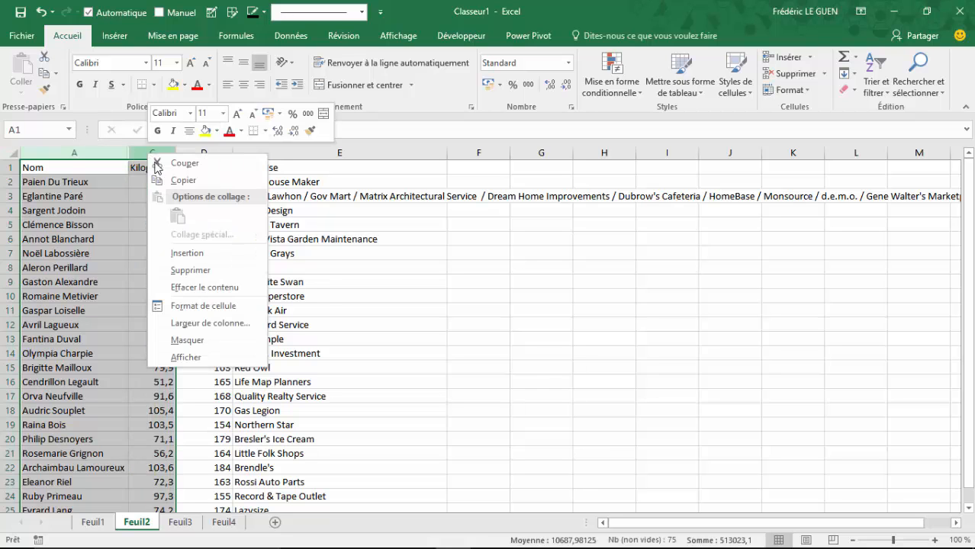
{"action": "left_click", "coordinate": [221, 356]}
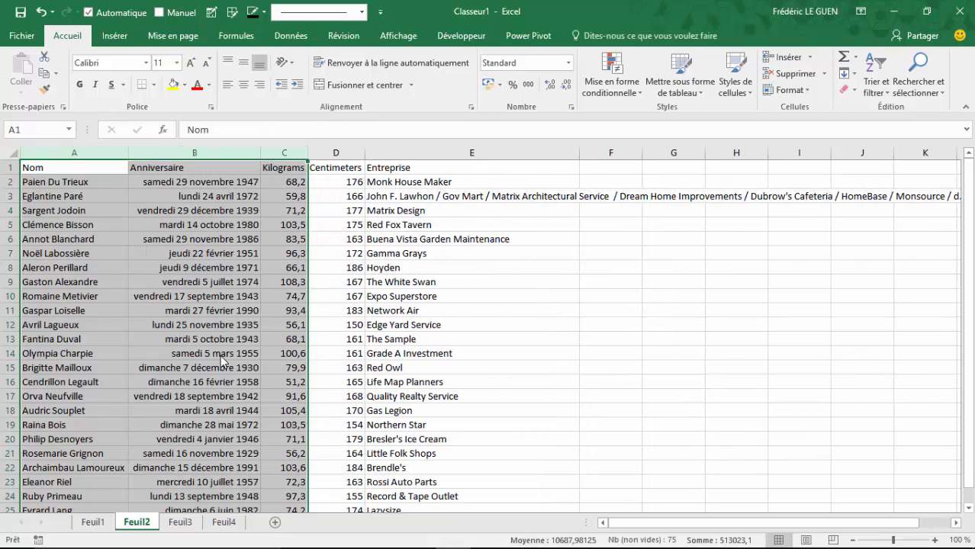
{"action": "left_click", "coordinate": [365, 337]}
Step: Hide the Anniversaire column on Feuil2 once more by reducing its width to zero by hand
{"action": "left_click", "coordinate": [236, 153]}
{"action": "left_click_drag", "start_coordinate": [259, 152], "coordinate": [127, 155]}
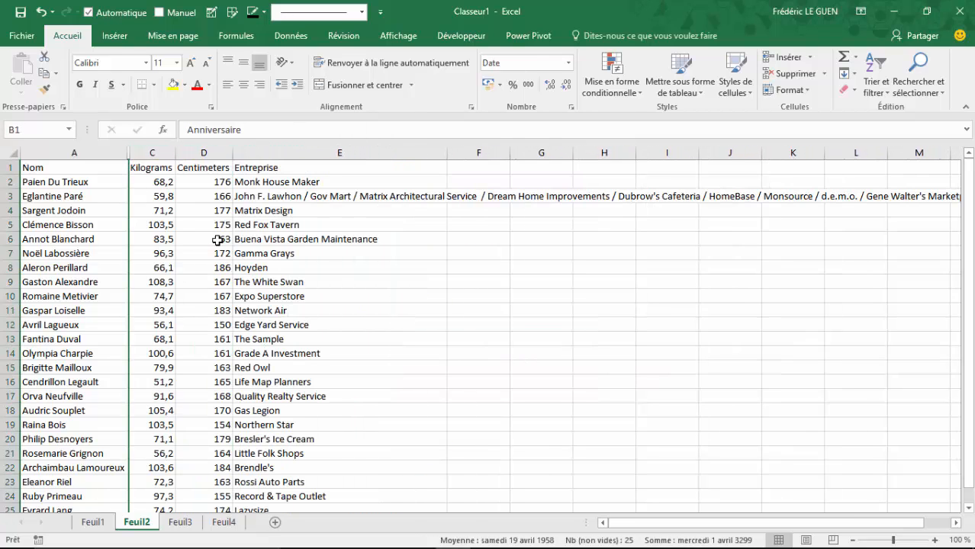
{"action": "left_click", "coordinate": [218, 240]}
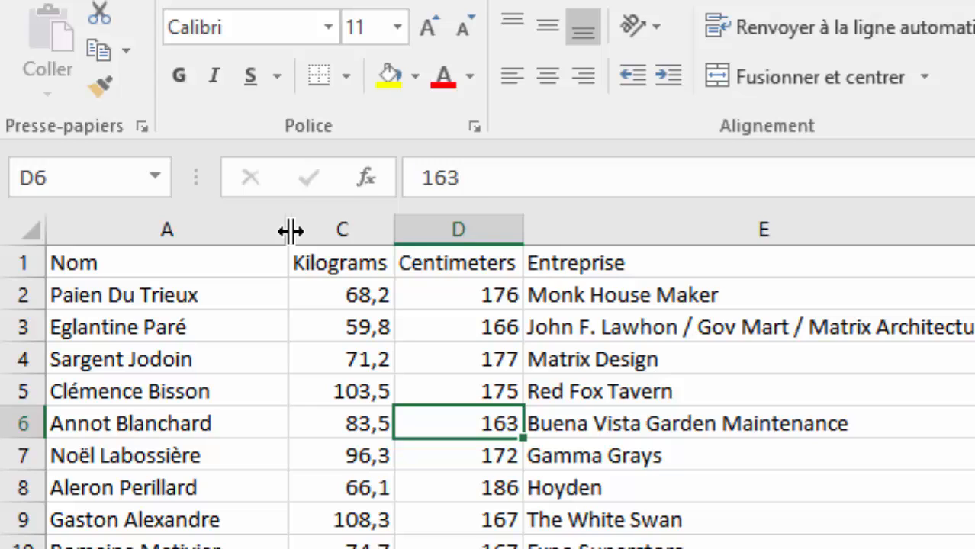
Step: Bring the hidden column B back by resizing it by hand to about the width of column A
{"action": "left_click_drag", "start_coordinate": [290, 231], "coordinate": [464, 227]}
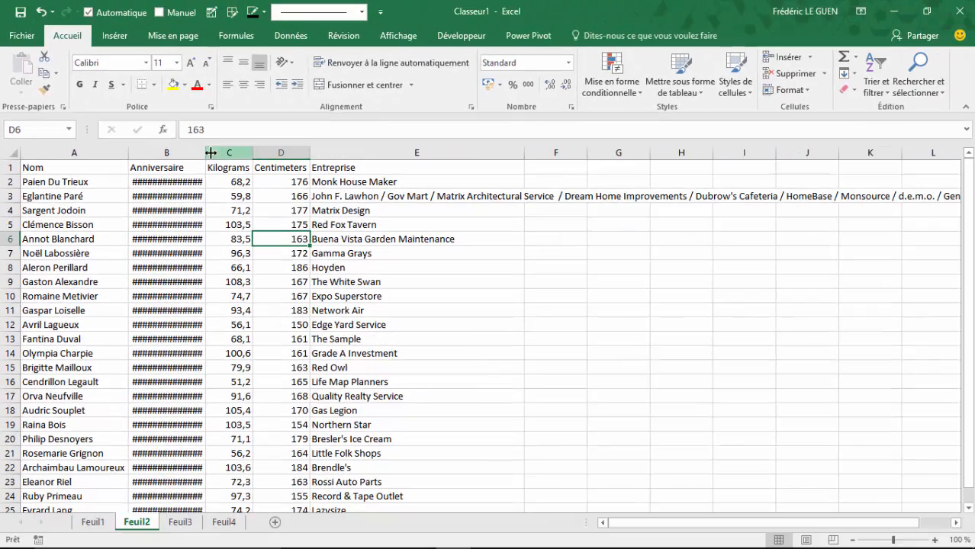
{"action": "left_click_drag", "start_coordinate": [213, 152], "coordinate": [236, 152]}
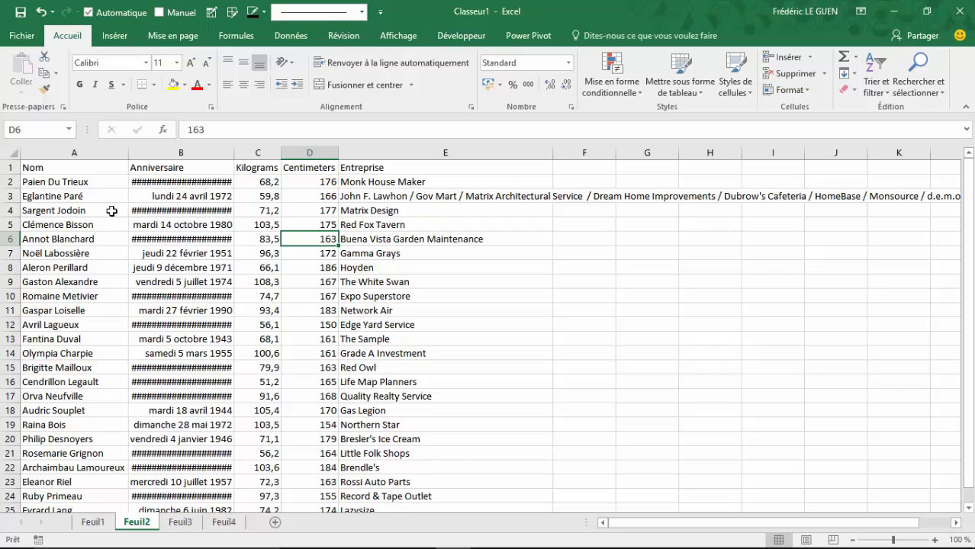
Step: Make row 2 on Feuil2 slightly taller by hand
{"action": "left_click", "coordinate": [10, 182]}
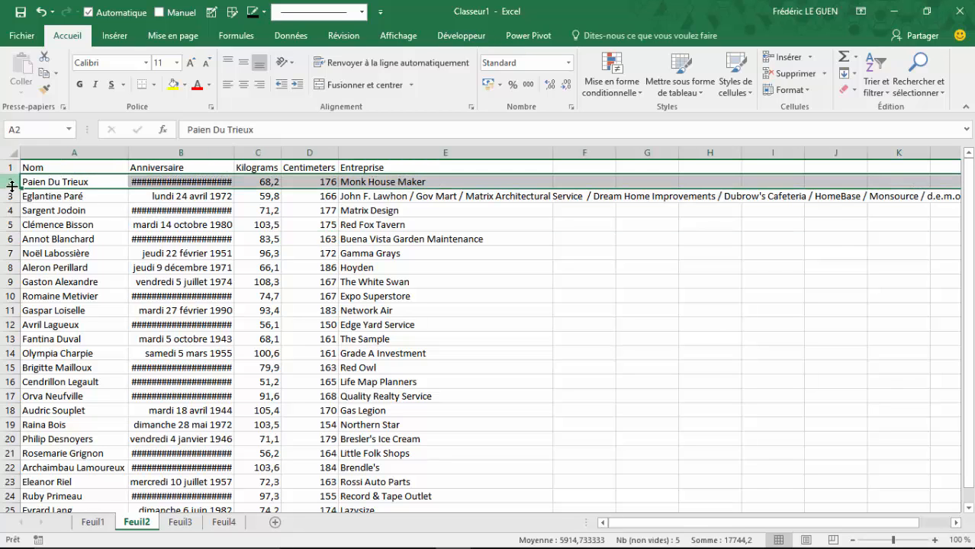
{"action": "mouse_move", "coordinate": [11, 189]}
{"action": "left_mouse_down"}
{"action": "mouse_move", "coordinate": [8, 170]}
{"action": "mouse_move", "coordinate": [12, 195]}
{"action": "left_mouse_up"}
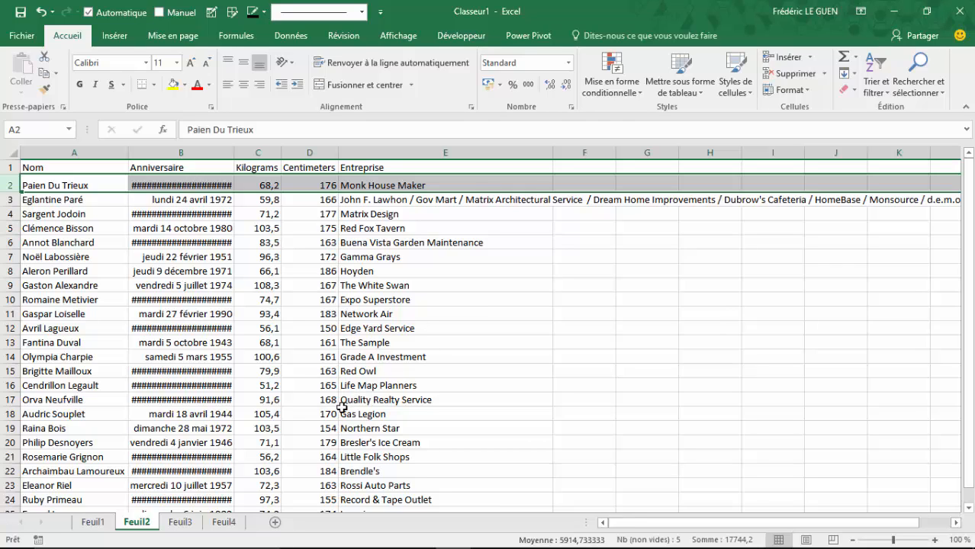
Step: Try moving the Anniversaire column on Feuil2 to between Centimeters and Entreprise, and undo the move
{"action": "mouse_move", "coordinate": [155, 470]}
{"action": "left_click", "coordinate": [218, 149]}
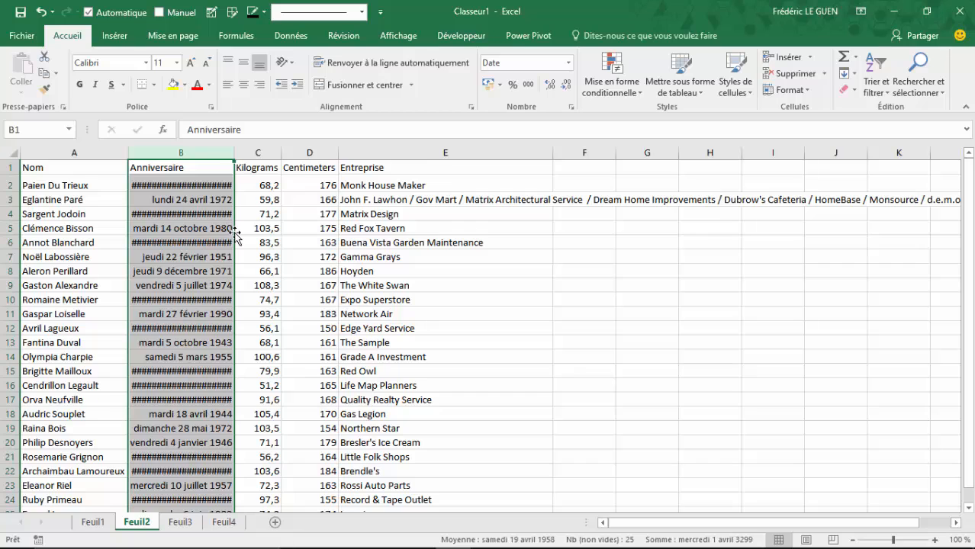
{"action": "left_click_drag", "start_coordinate": [235, 233], "coordinate": [337, 233]}
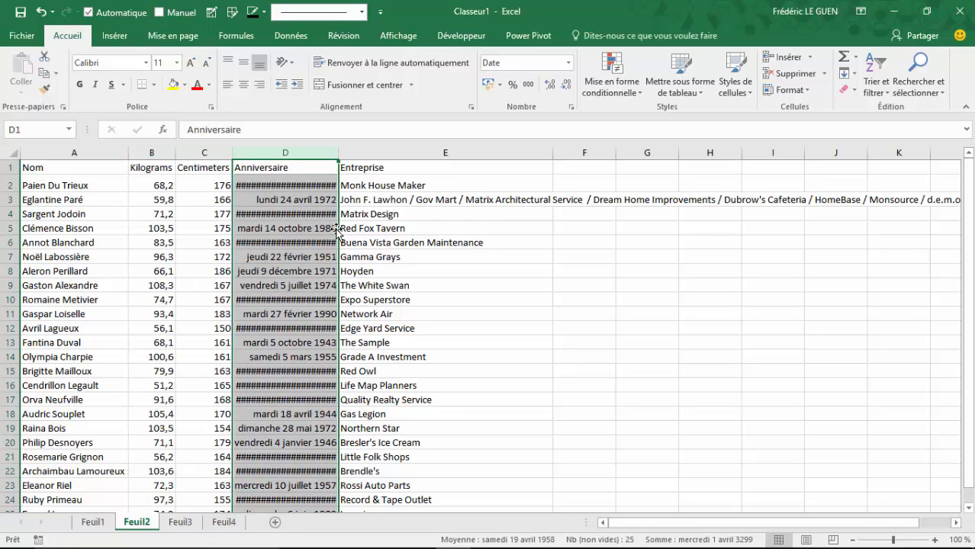
{"action": "key", "text": "ctrl+z"}
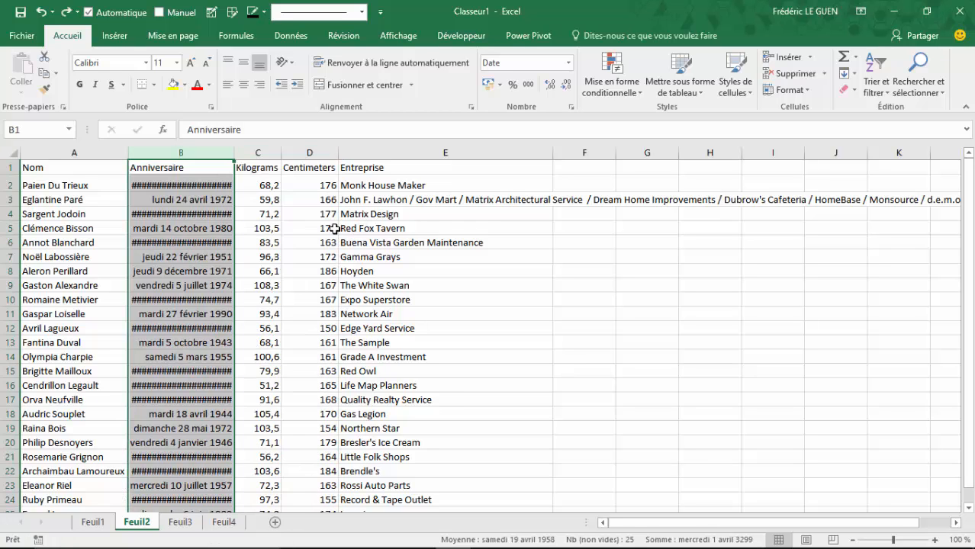
Step: Group the sheets Feuil1 to Feuil4 and select column B (Anniversaire) on all of them
{"action": "left_click", "coordinate": [104, 523]}
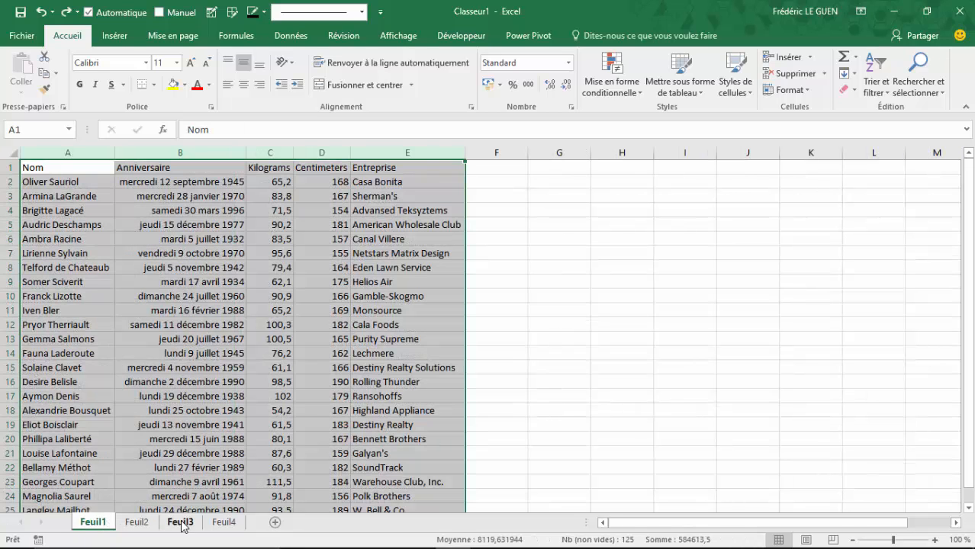
{"action": "left_click", "coordinate": [222, 523], "text": "shift"}
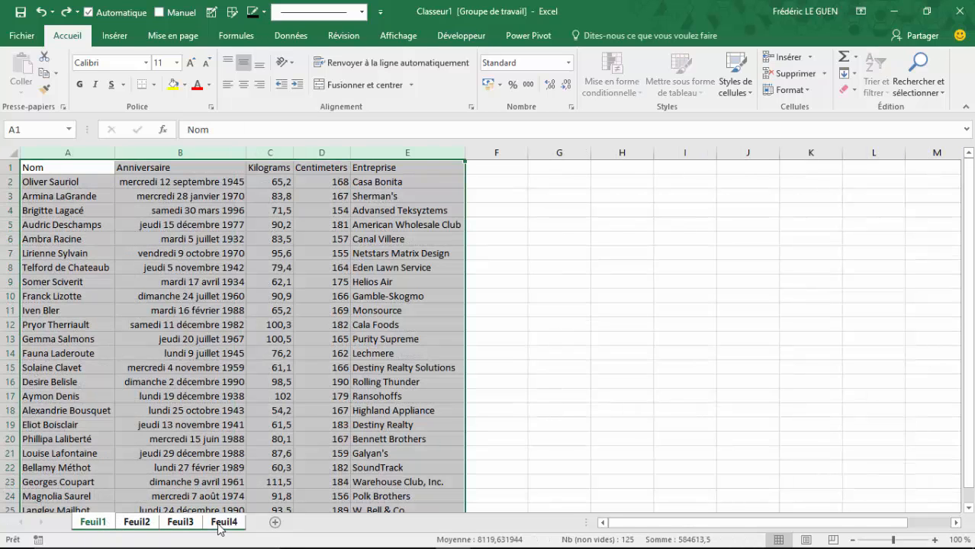
{"action": "left_click", "coordinate": [138, 154]}
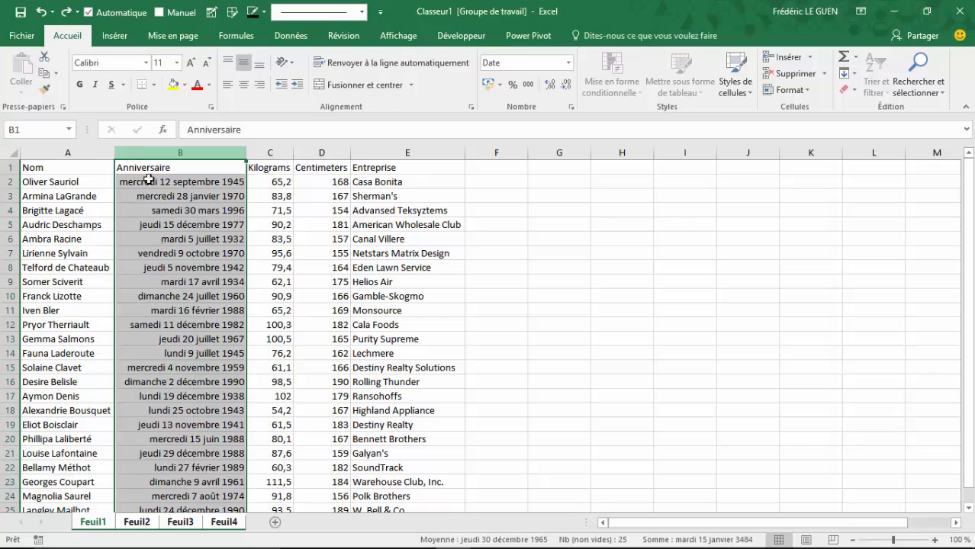
Step: Check the column B selection on Feuil2 and Feuil3
{"action": "left_click", "coordinate": [147, 525]}
{"action": "left_click", "coordinate": [180, 525]}
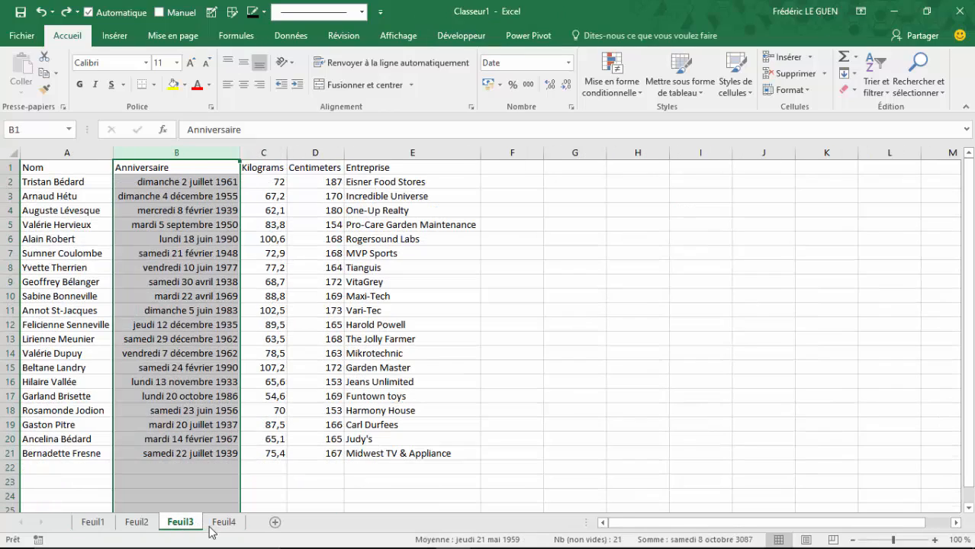
{"action": "left_click", "coordinate": [137, 524]}
Step: Regroup Feuil1 to Feuil4 and move the Anniversaire column to between Centimeters and Entreprise on all four sheets
{"action": "left_click", "coordinate": [90, 525]}
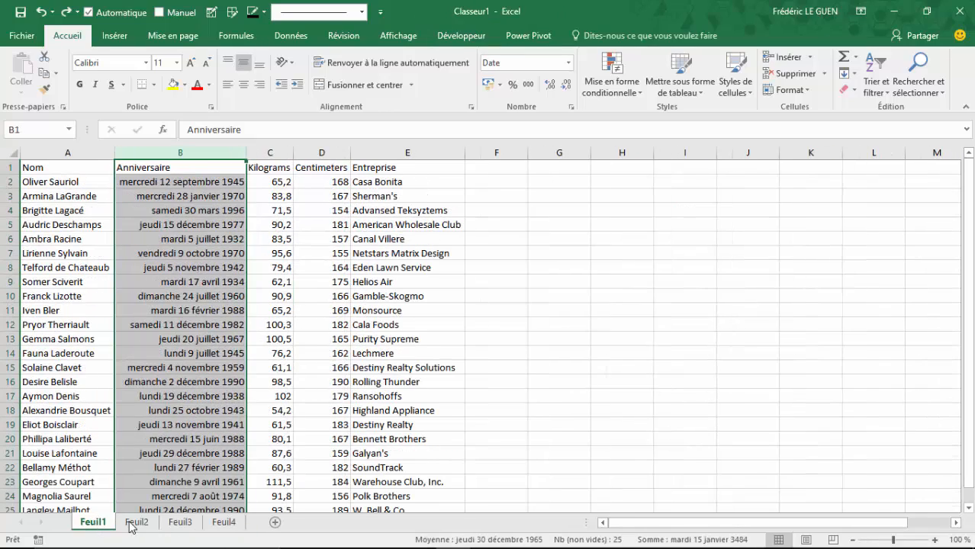
{"action": "left_click", "coordinate": [226, 523], "text": "shift"}
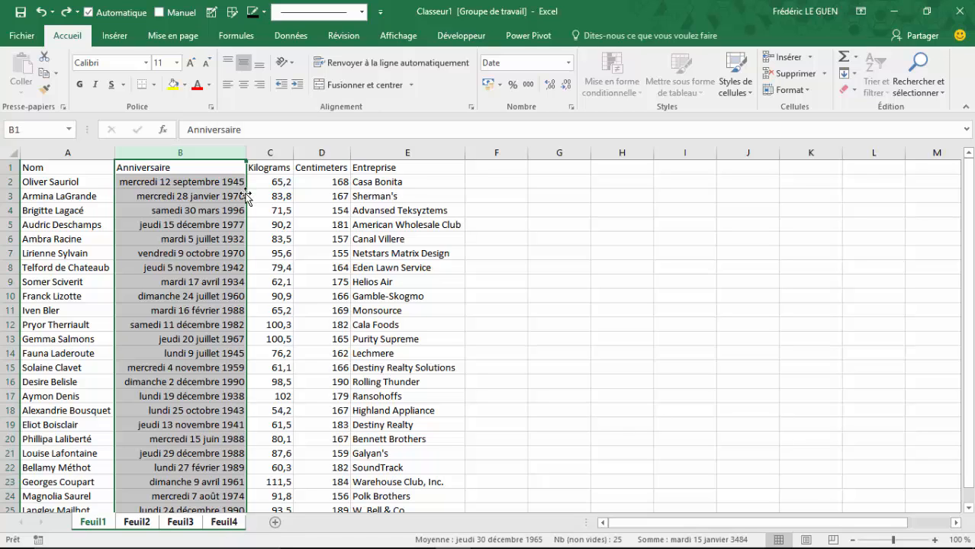
{"action": "left_click_drag", "start_coordinate": [246, 196], "coordinate": [353, 200]}
Step: Check the position of the moved Anniversaire column on Feuil3, Feuil2 and Feuil4
{"action": "left_click", "coordinate": [165, 523]}
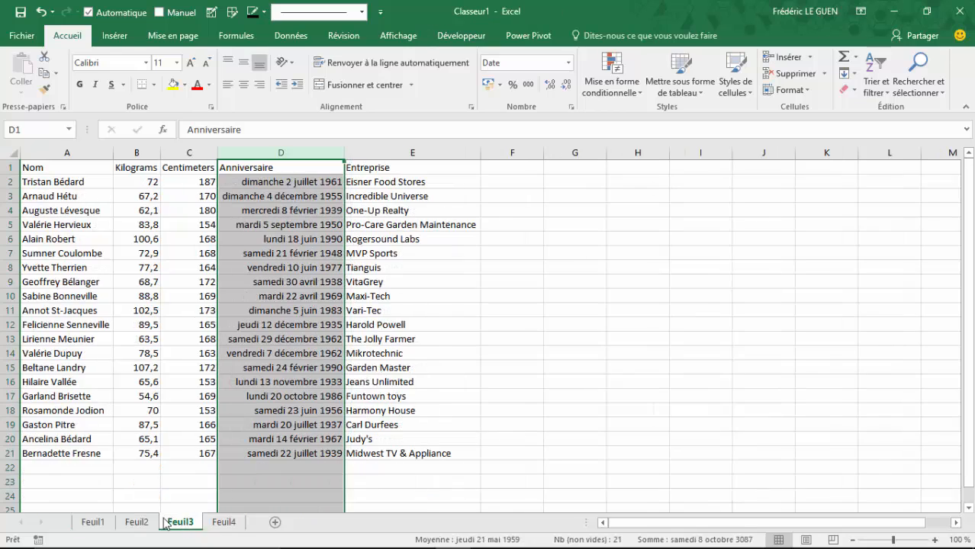
{"action": "left_click", "coordinate": [136, 522]}
{"action": "left_click", "coordinate": [223, 525]}
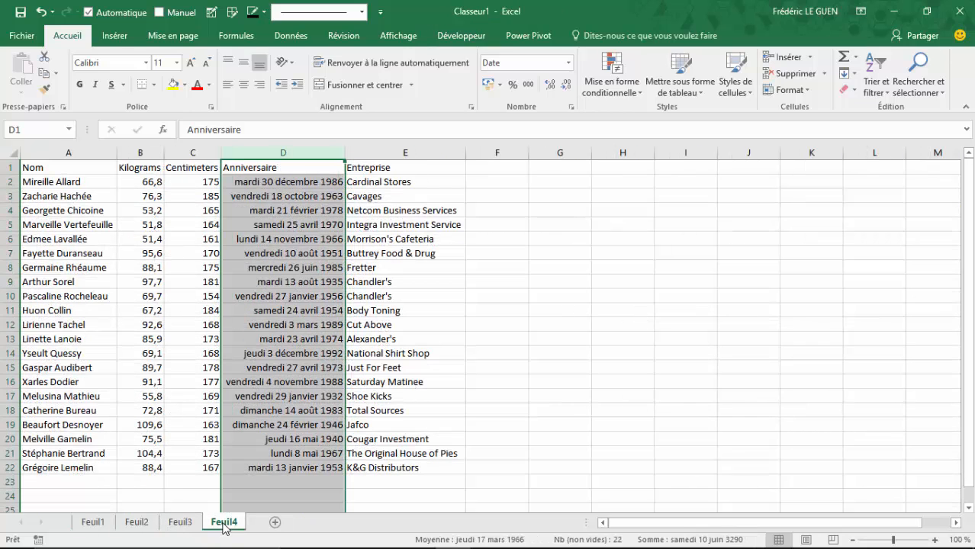